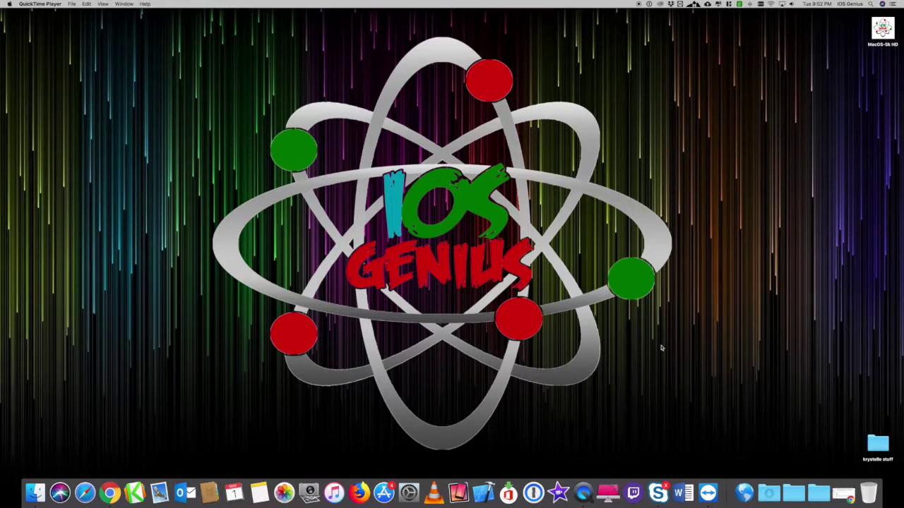
Launch LogMeIn Rescue from the 'log' search, shift its window right, and start a new session.
key("super+space")
type("log")
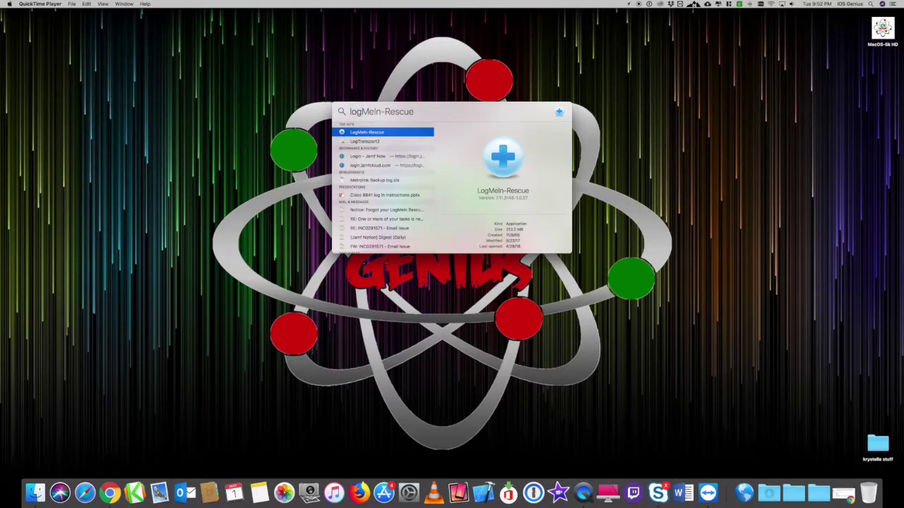
key("Return")
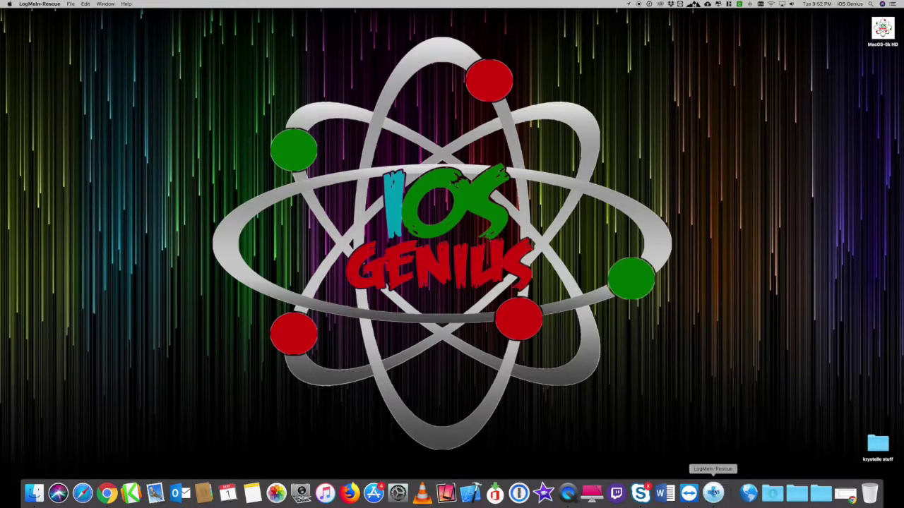
left_click(713, 492)
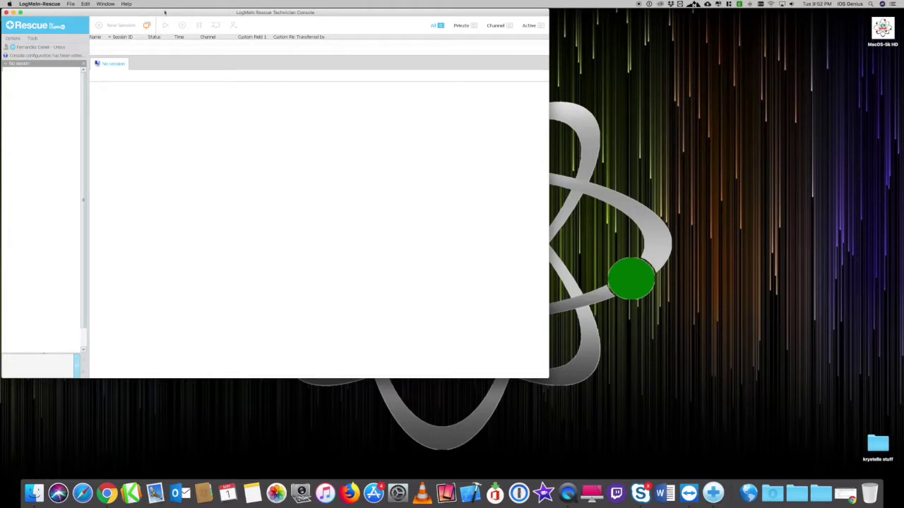
left_click_drag(164, 14, 209, 14)
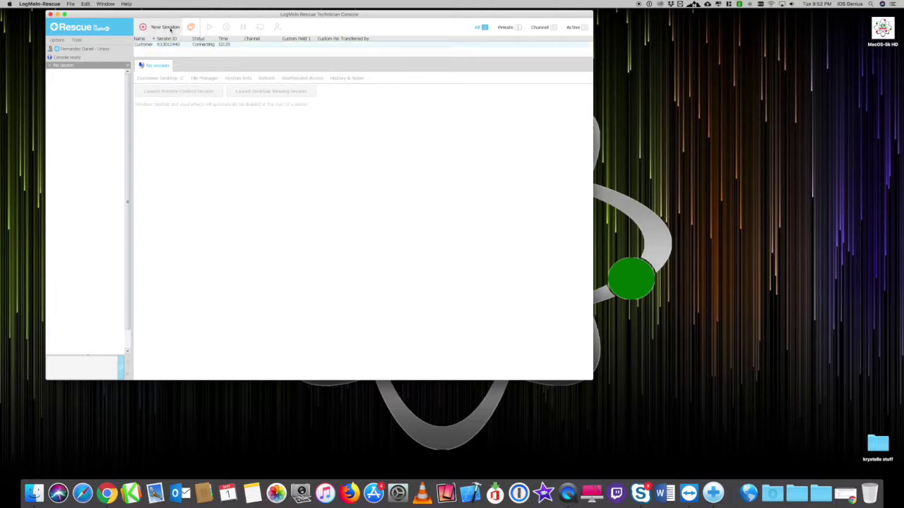
left_click(167, 27)
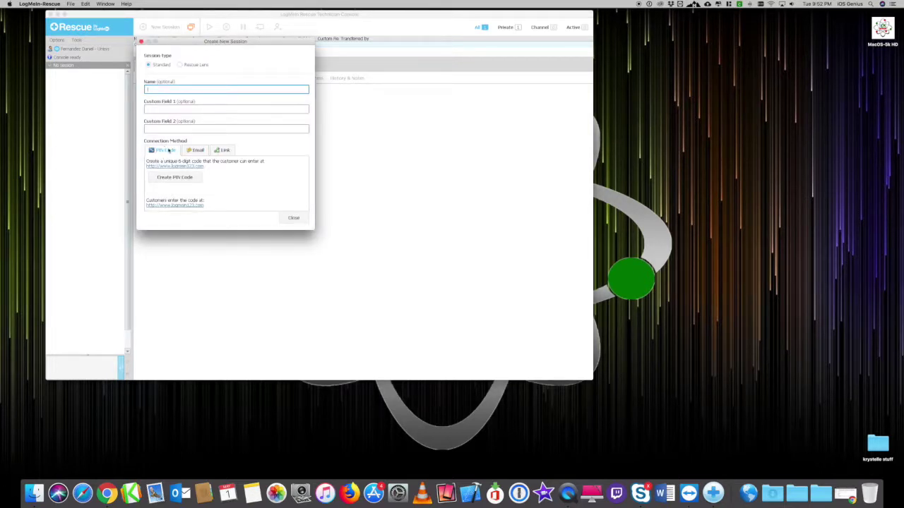
Preview the Email and Link methods, then create a PIN code and highlight its instructions.
left_click(204, 151)
left_click(222, 150)
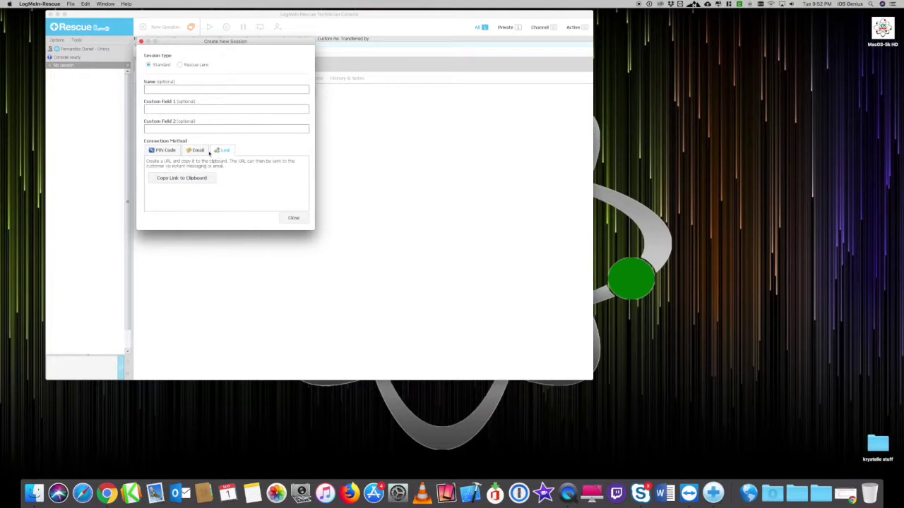
left_click(164, 150)
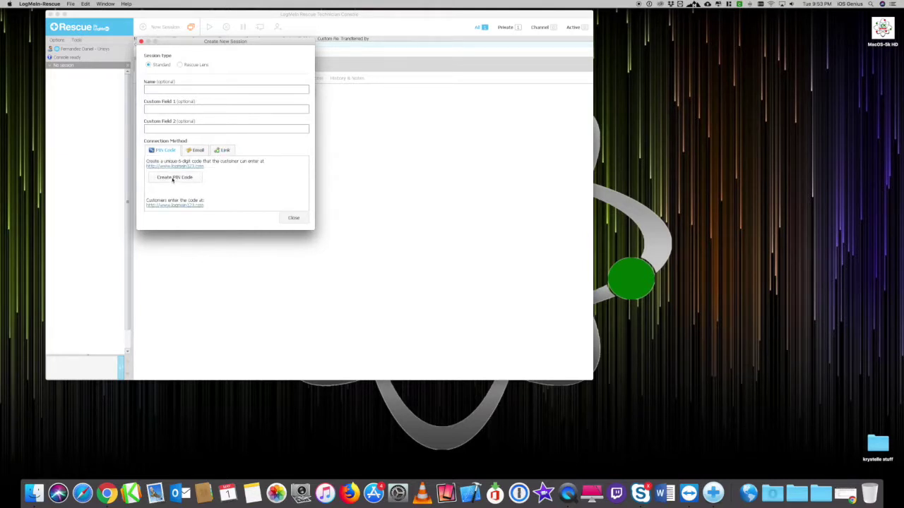
left_click(172, 178)
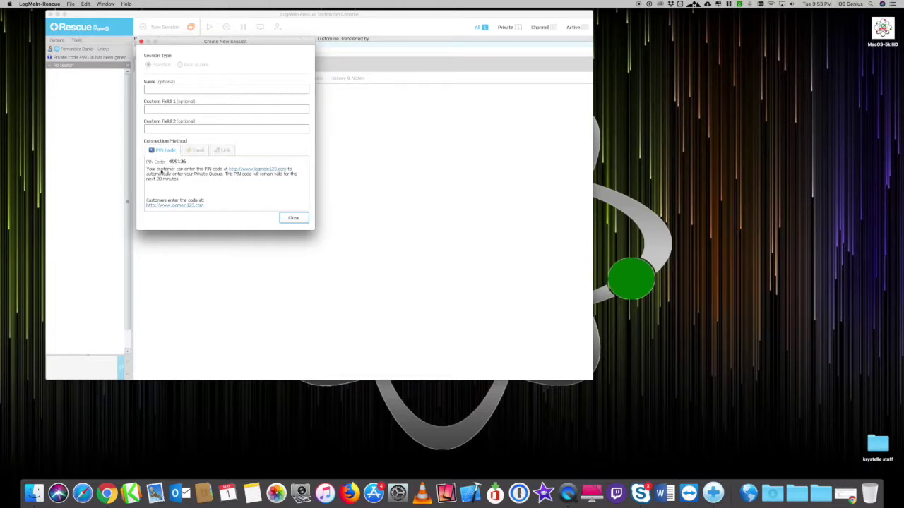
left_click_drag(156, 170, 229, 170)
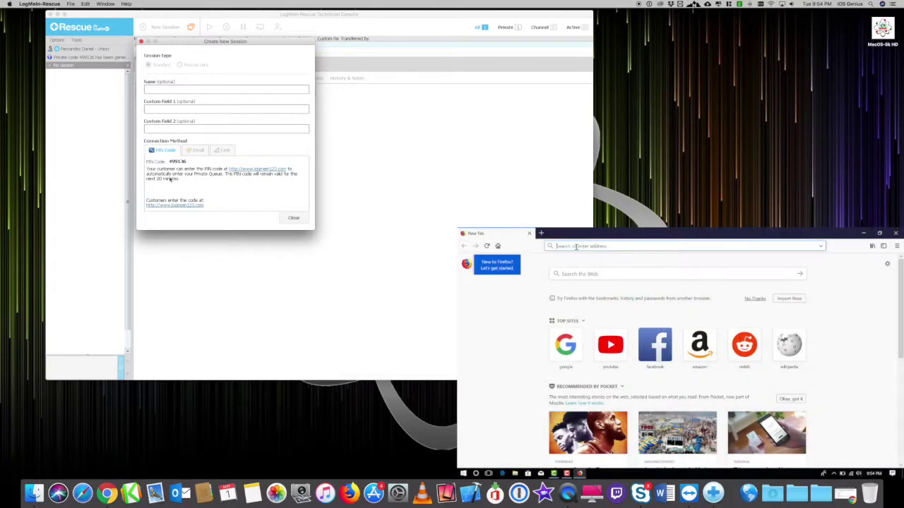
Enter logmein123.com in the customer's Firefox address bar.
type("logmein123.com")
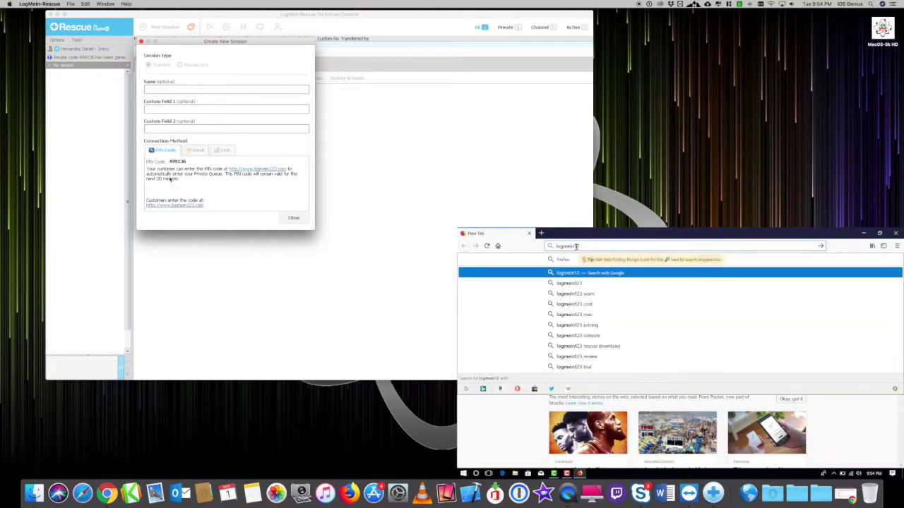
Open logmein123.com, enter the session PIN, and download the support applet.
key("Return")
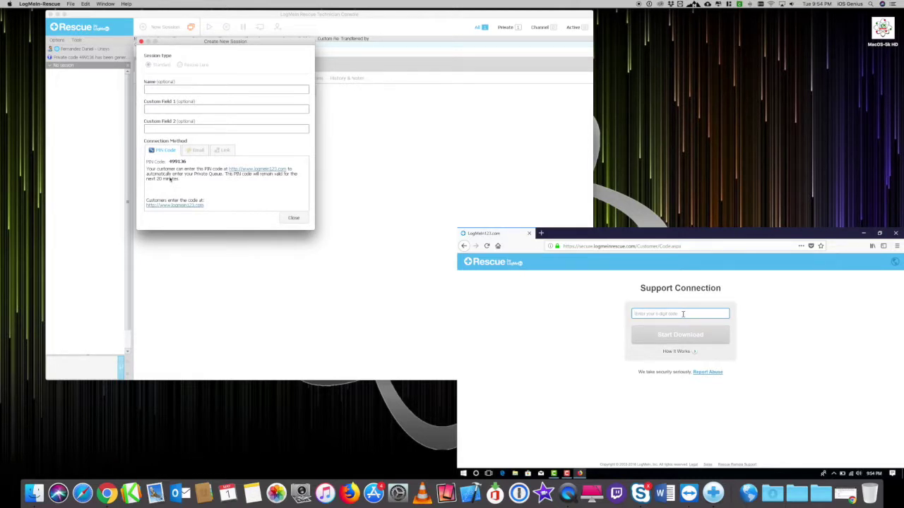
type("499136")
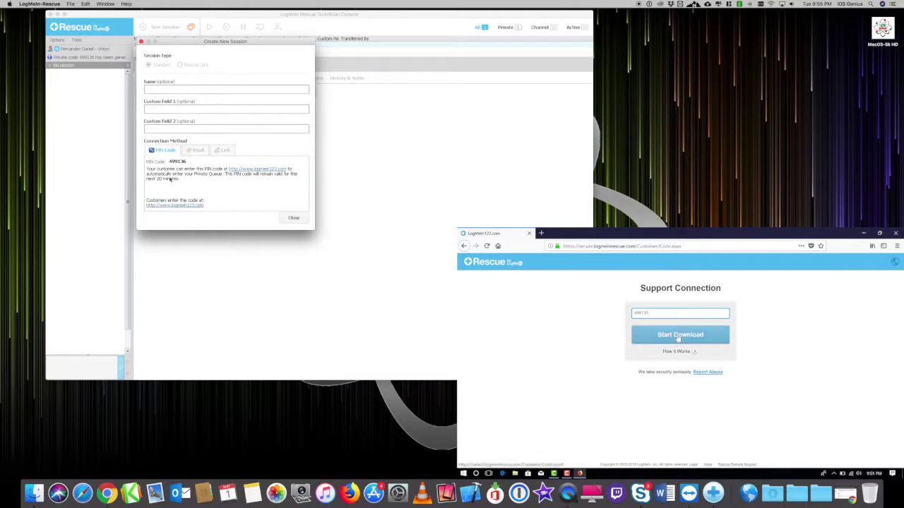
left_click(678, 339)
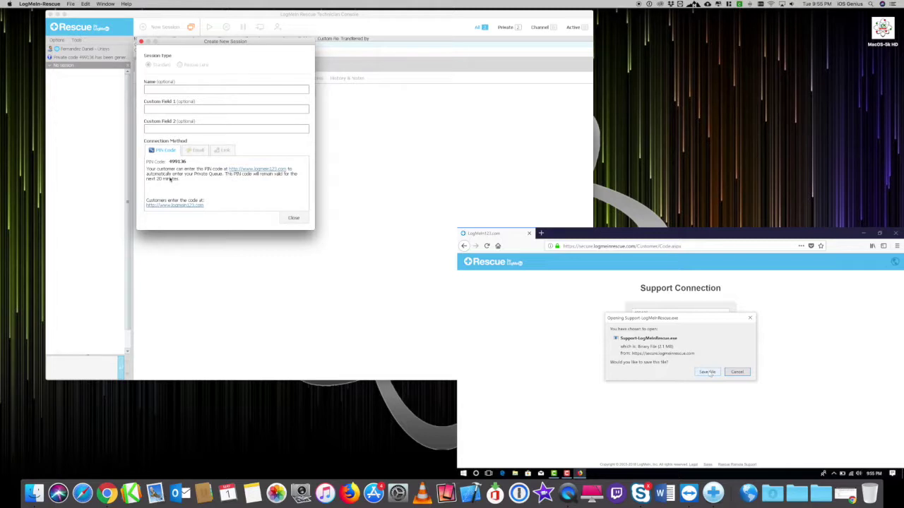
left_click(707, 373)
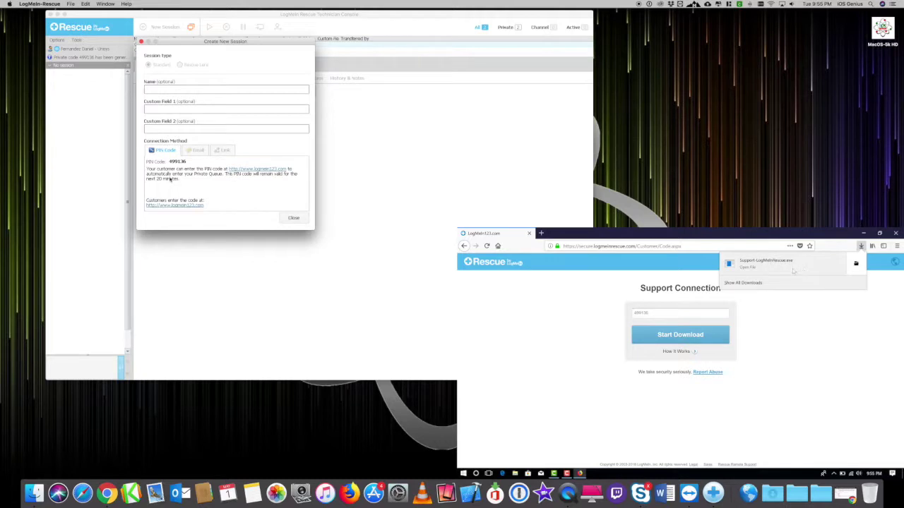
Run the downloaded Support-LogMeInRescue.exe applet and raise the system volume.
left_click(792, 272)
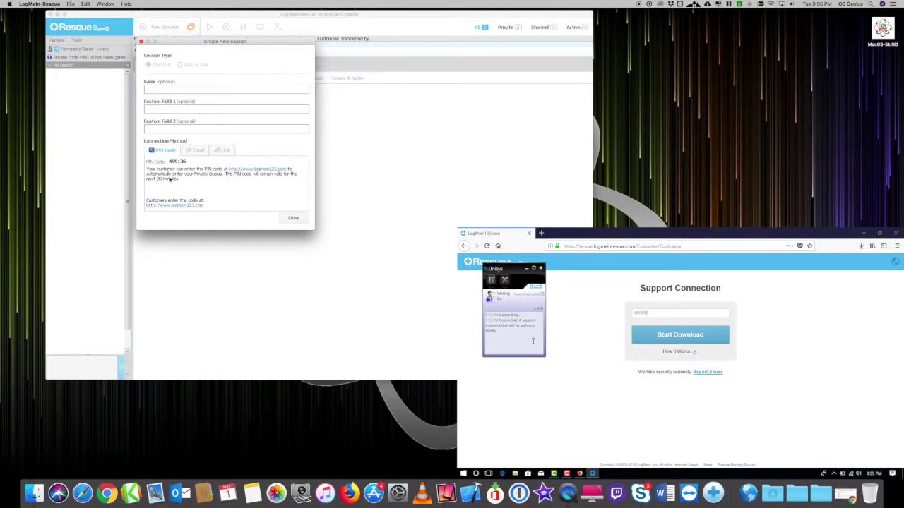
key("XF86AudioRaiseVolume")
Close the Create New Session dialog and start the session with the waiting customer.
left_click(293, 218)
left_click(221, 53)
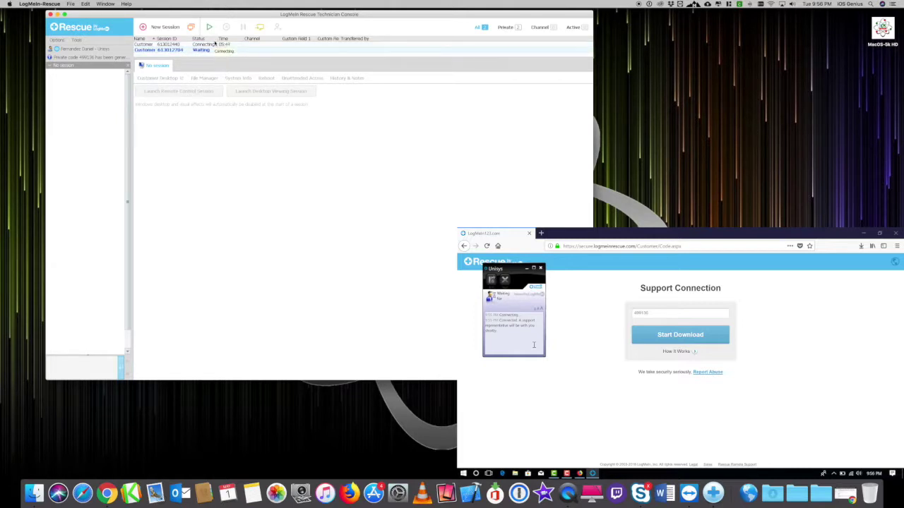
left_click(209, 27)
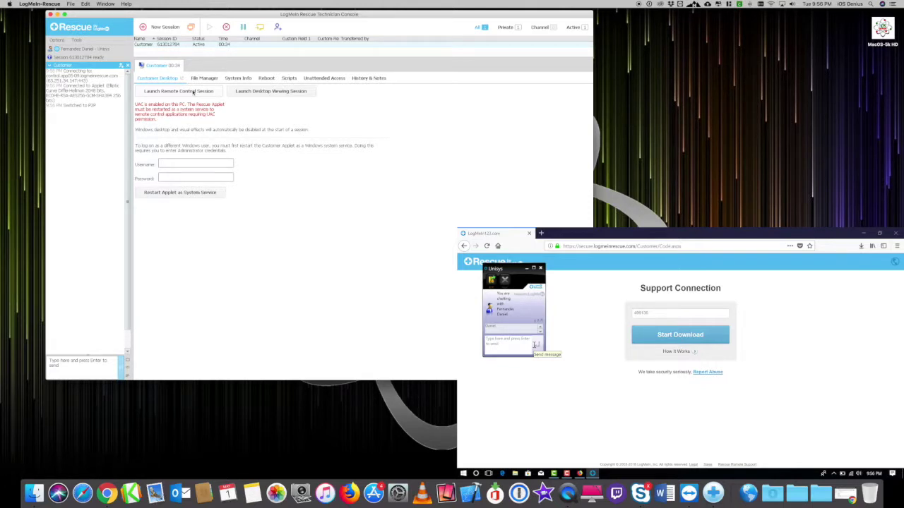
Launch remote control of the customer's desktop and restore the remote Firefox to a smaller window.
left_click(193, 92)
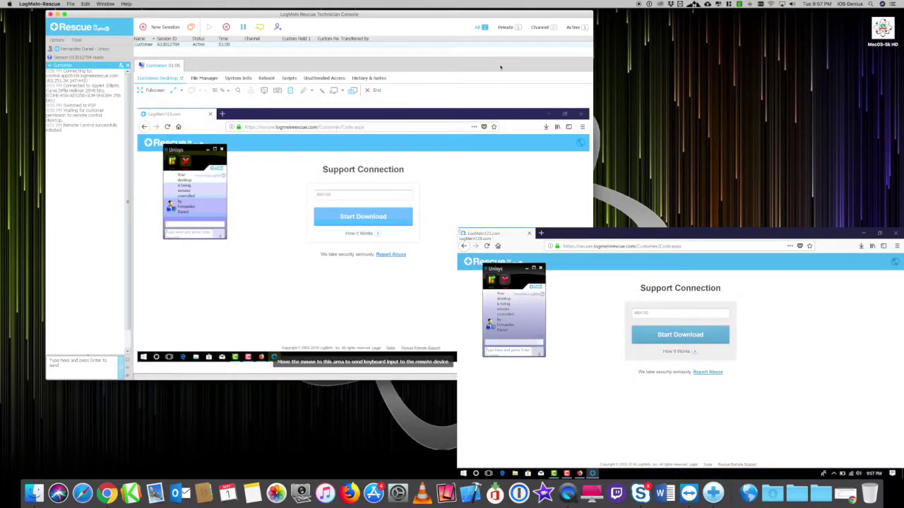
double_click(445, 117)
Minimize the remote Firefox and open the Downloads folder in the customer's File Explorer.
left_click_drag(445, 121, 435, 121)
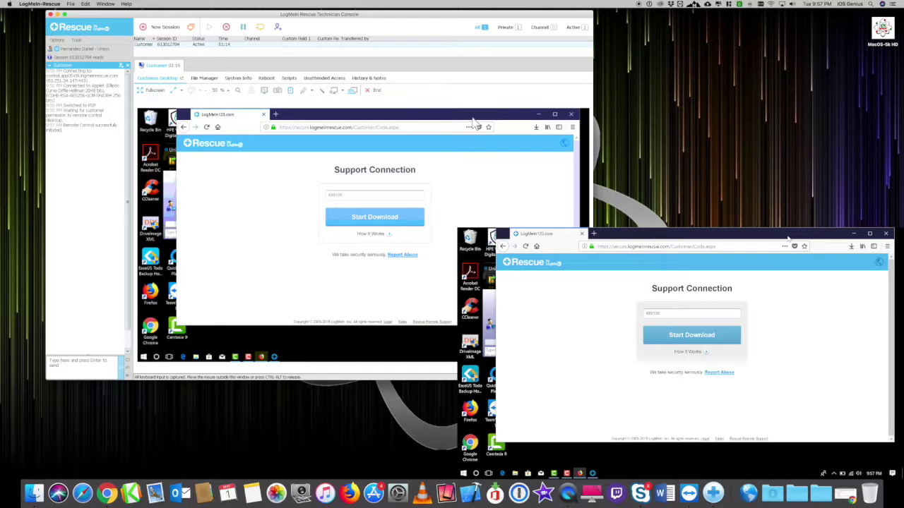
left_click(419, 127)
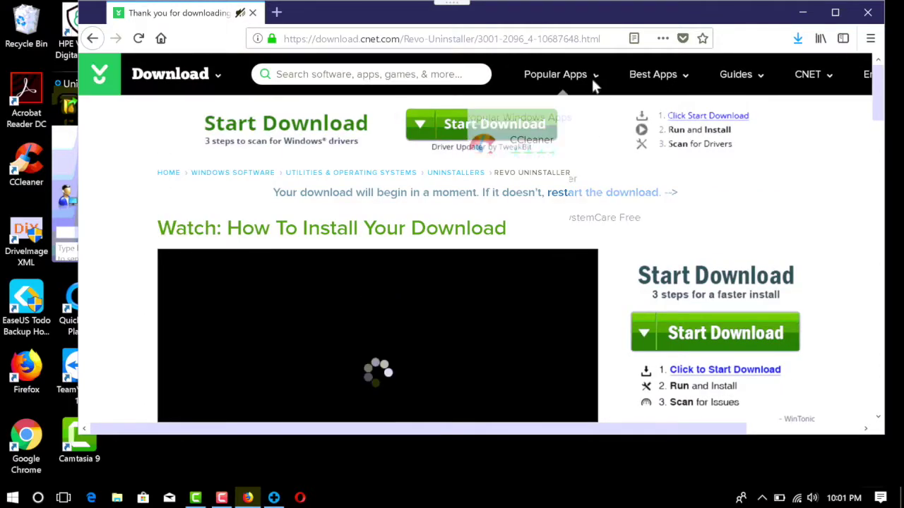
mouse_move(593, 85)
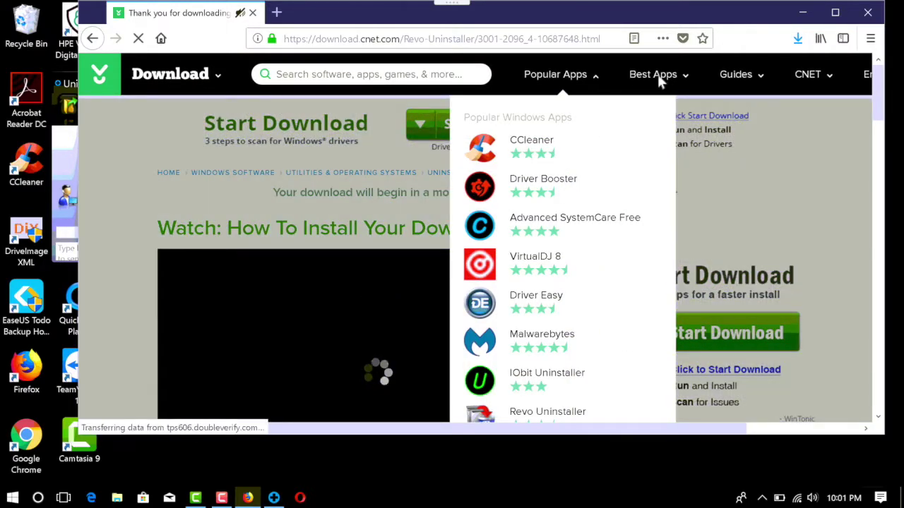
left_click(805, 12)
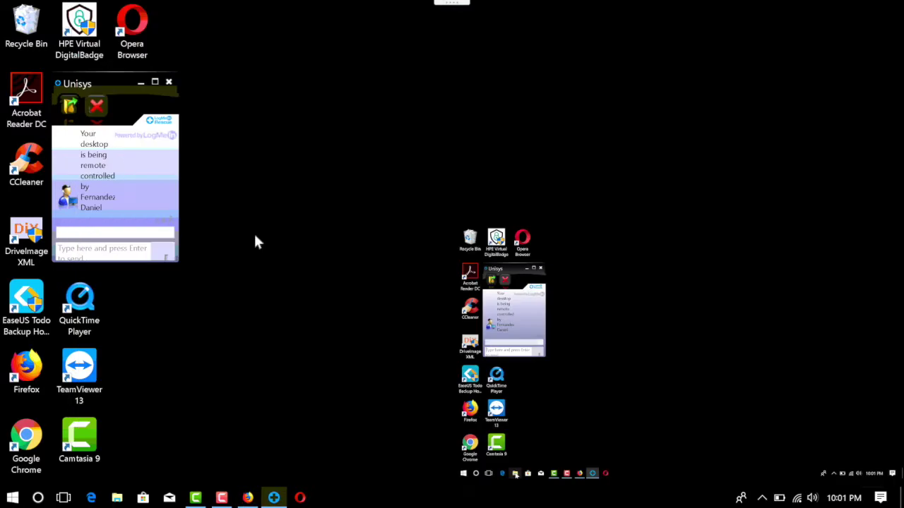
left_click(117, 498)
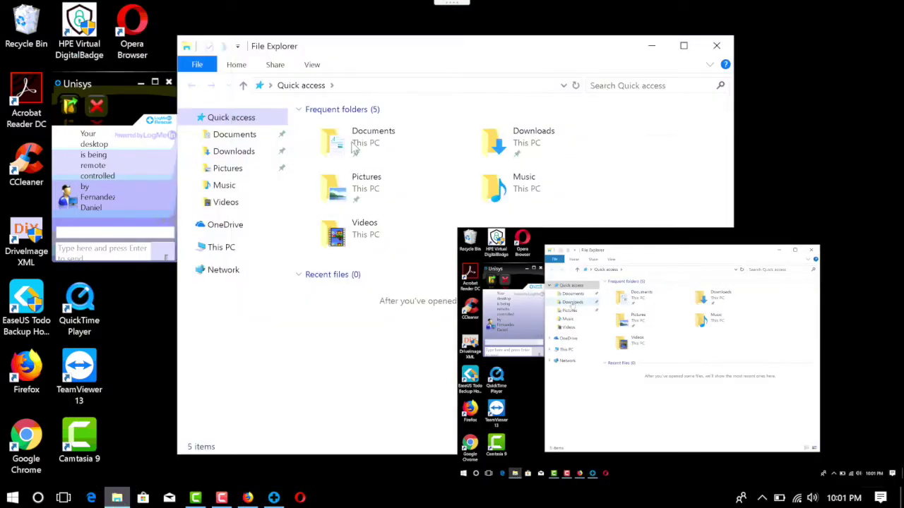
left_click(231, 153)
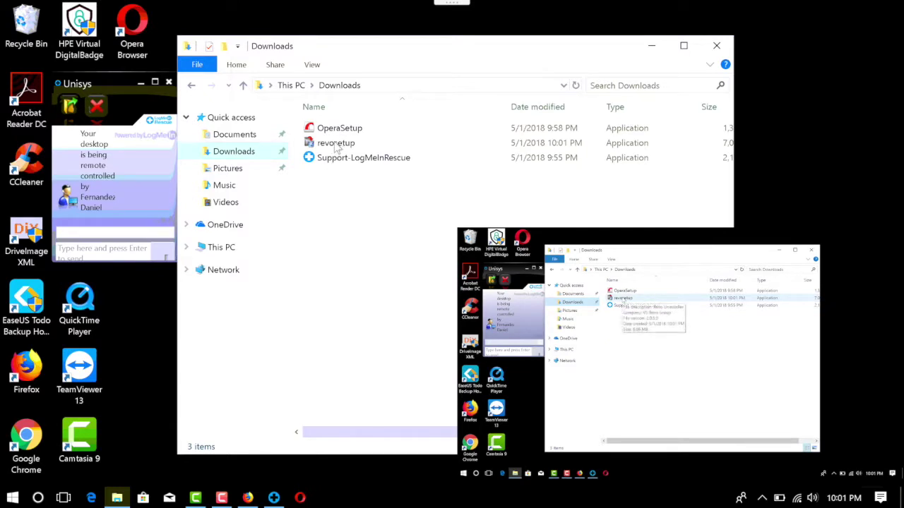
Select revosetup in the remote Downloads list and run the Revo Uninstaller installer.
left_click(337, 133)
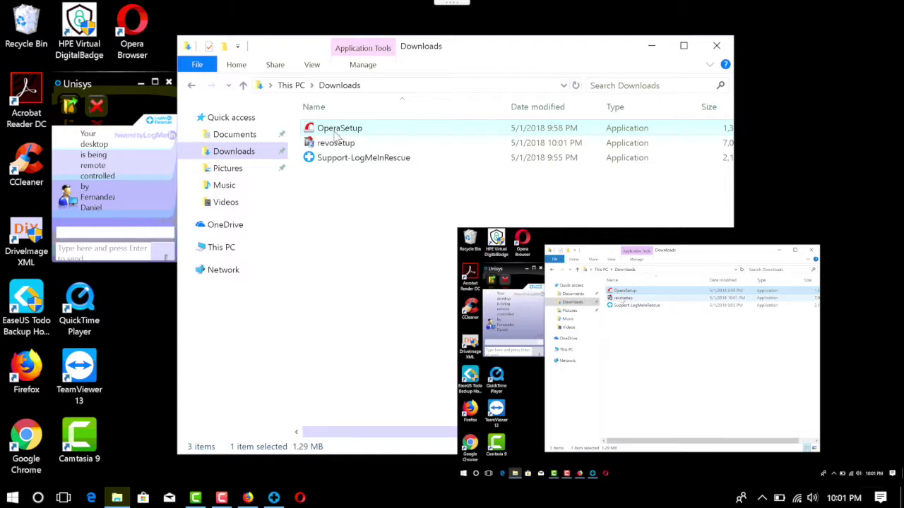
left_click(335, 145)
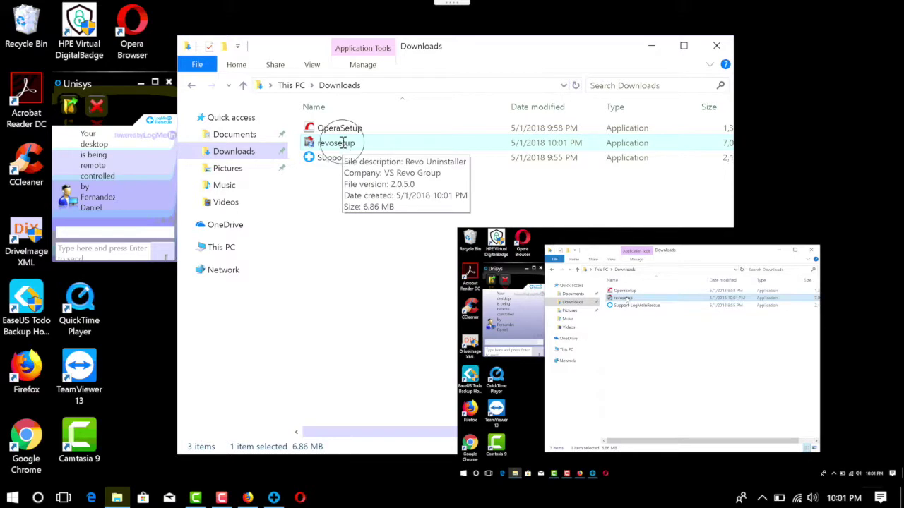
double_click(343, 146)
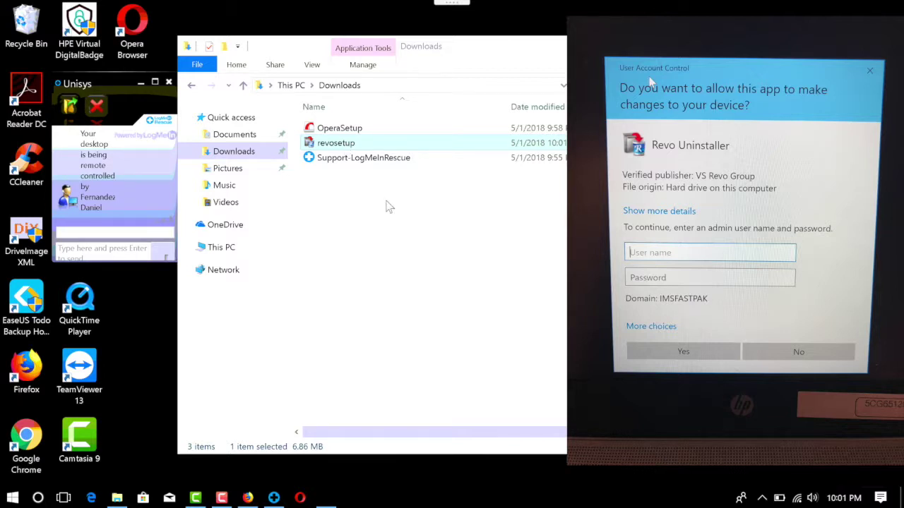
Exit full-screen remote view from the top-edge remote toolbar.
mouse_move(447, 3)
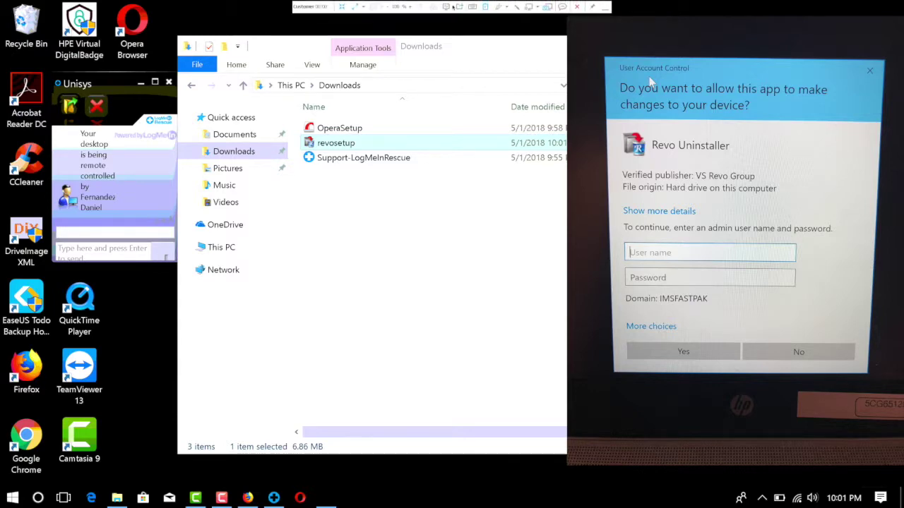
left_click(342, 6)
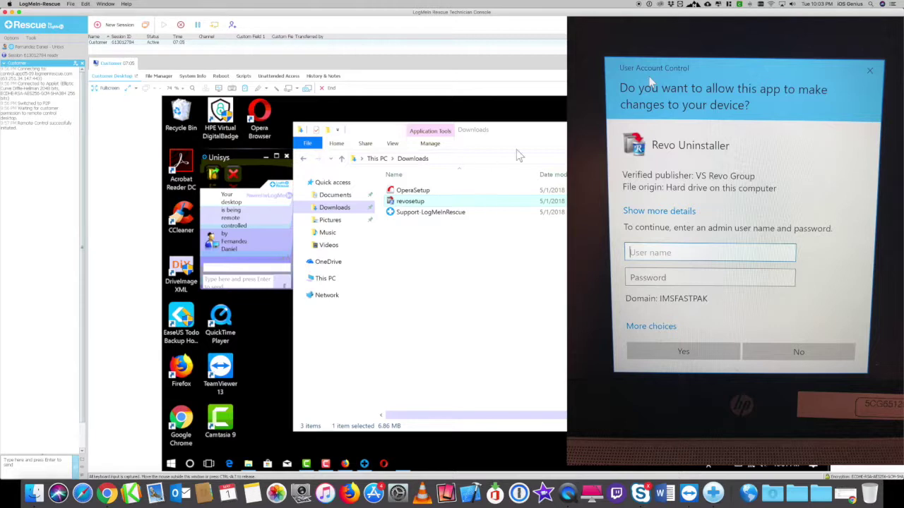
Drag the remote Downloads window further right and clear the revosetup file selection.
left_click(531, 302)
left_click(504, 132)
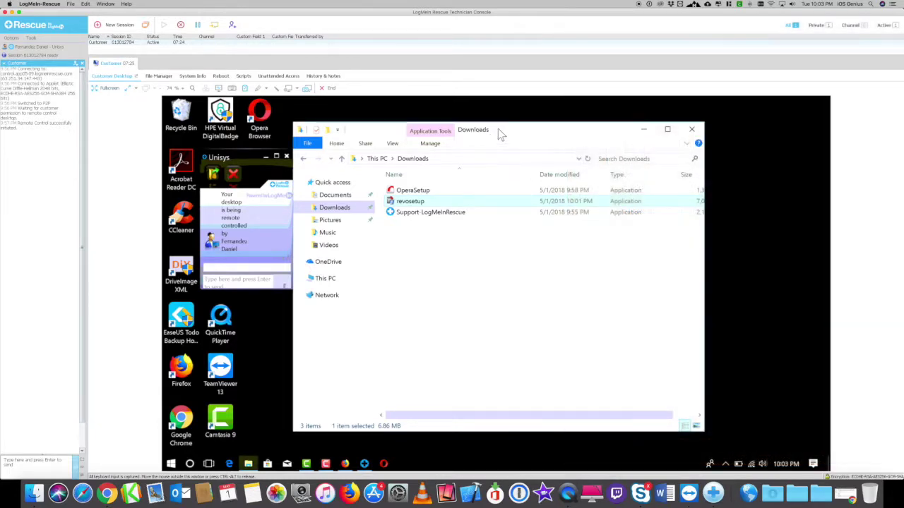
left_click_drag(497, 128, 558, 135)
left_click(496, 292)
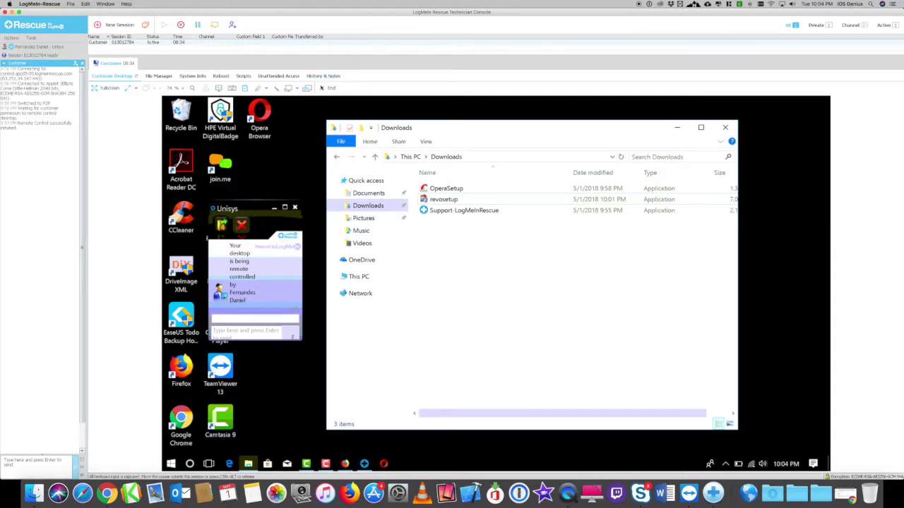
End the session, generate a new session PIN code, and save the customer's downloaded support applet.
left_click(181, 26)
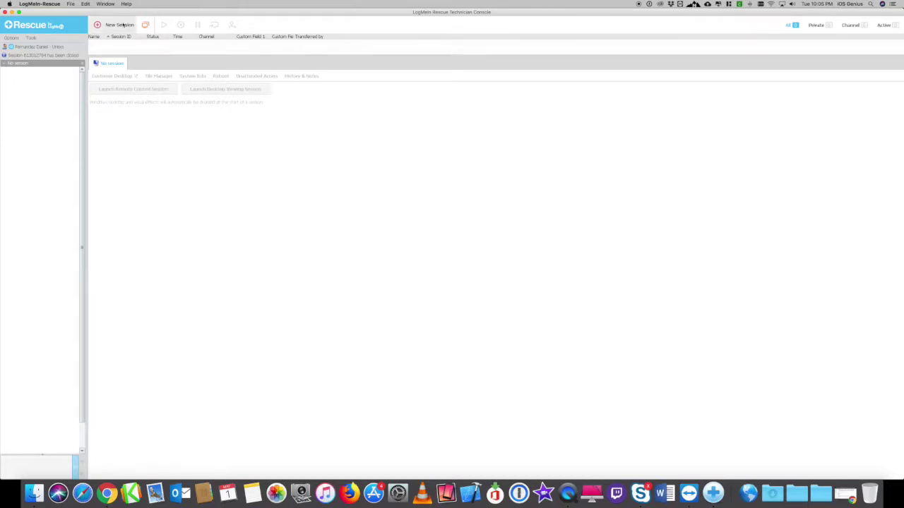
left_click(120, 24)
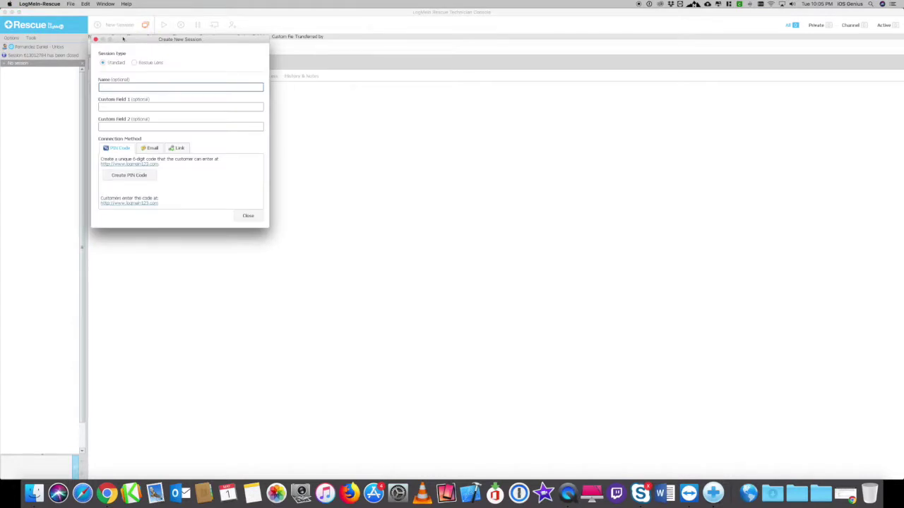
left_click(137, 177)
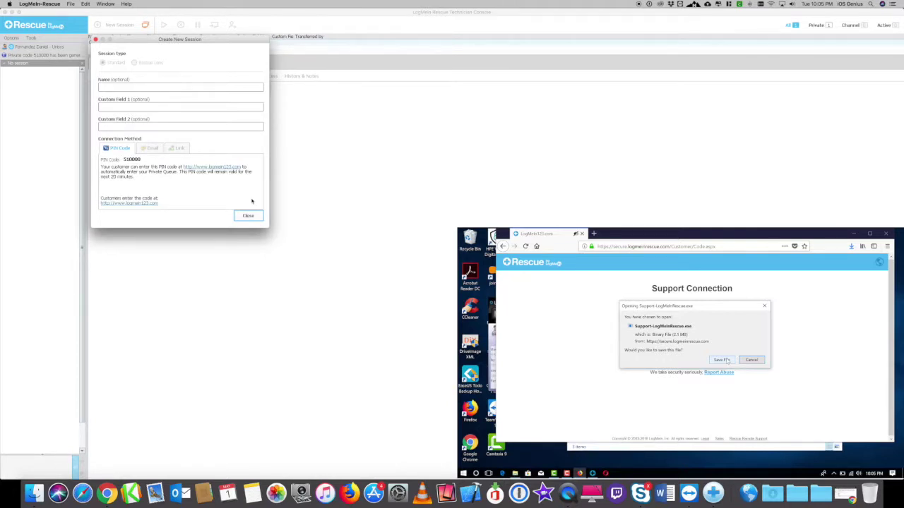
left_click(725, 360)
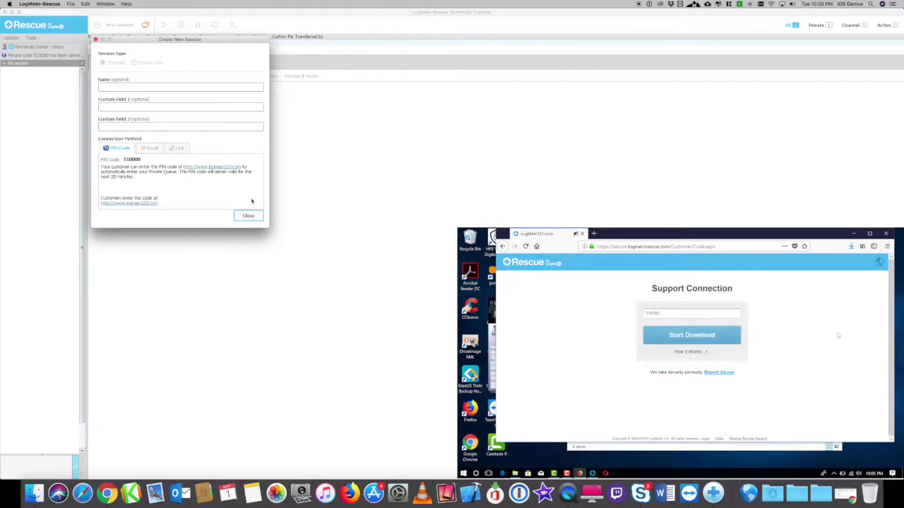
Select Support-LogMeInRescue(1) in the customer's Downloads, close the Create New Session dialog, and pick the waiting session.
left_click(851, 246)
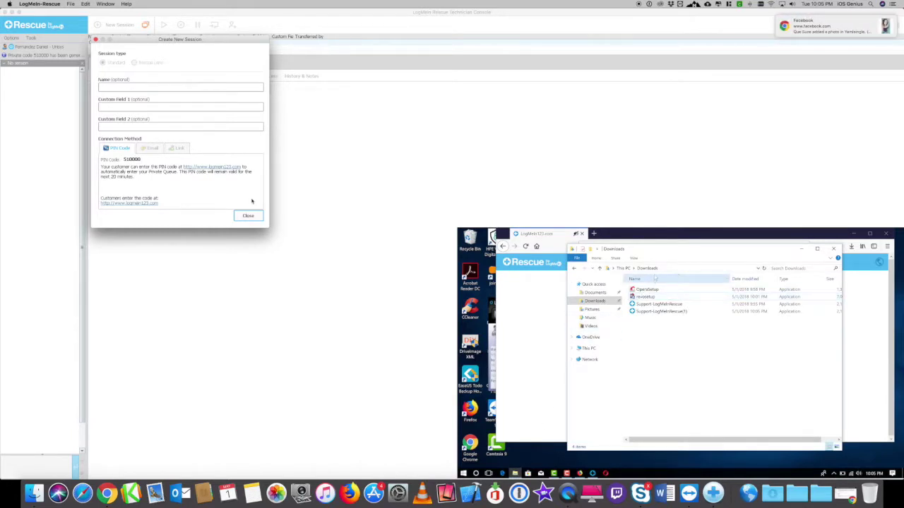
left_click(597, 302)
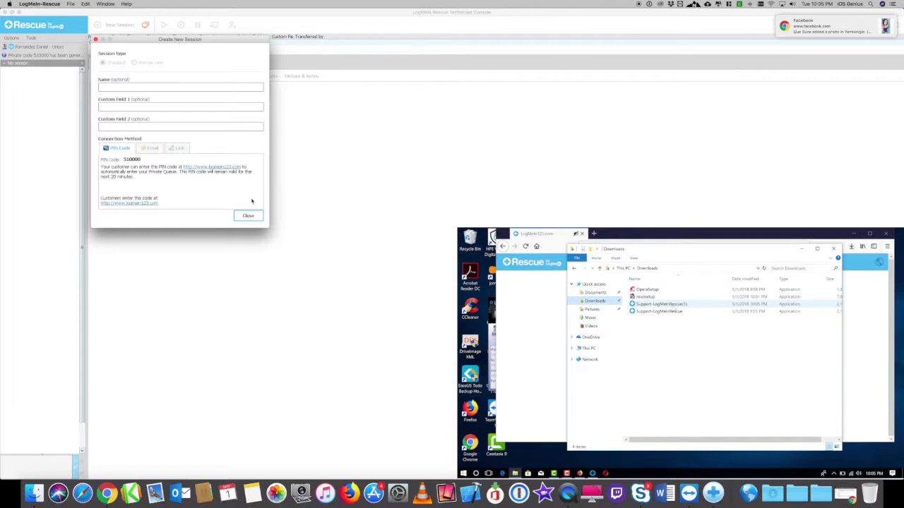
left_click(657, 303)
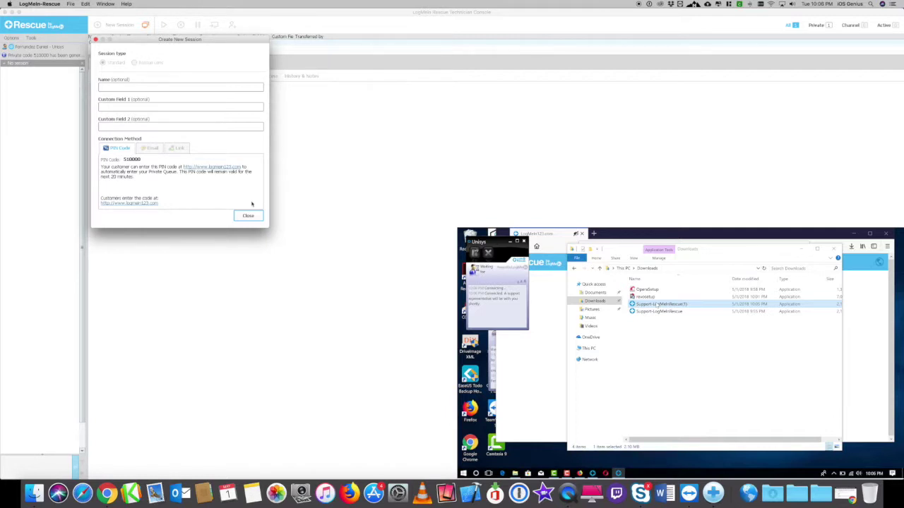
left_click(249, 216)
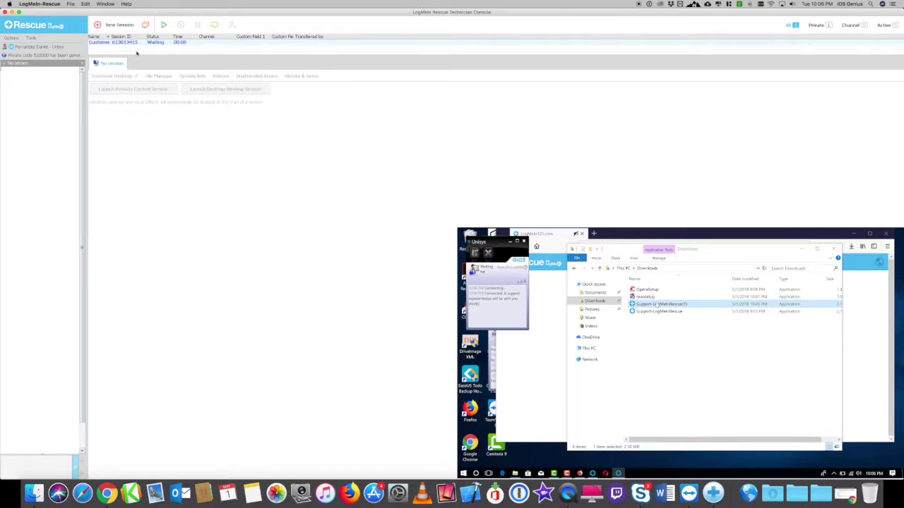
left_click(151, 42)
Start the session, enter the Windows administrator username and password, and restart the applet as a system service.
left_click(164, 25)
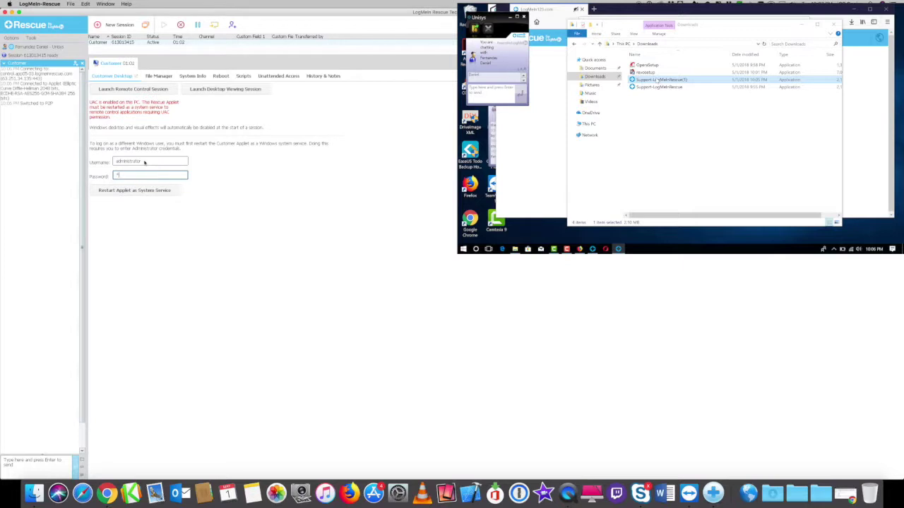
type("***")
type("*********")
left_click(154, 191)
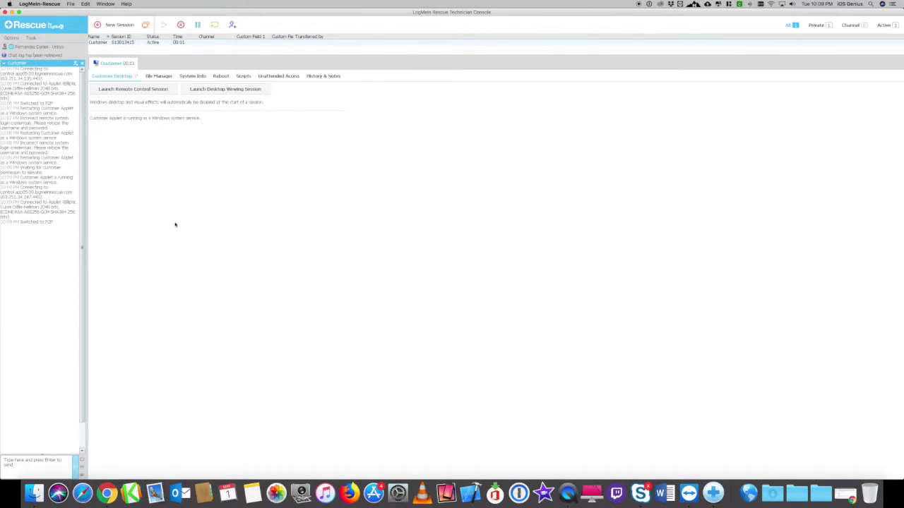
Launch a remote control session on the customer's desktop after the service applet reconnects.
left_click(153, 90)
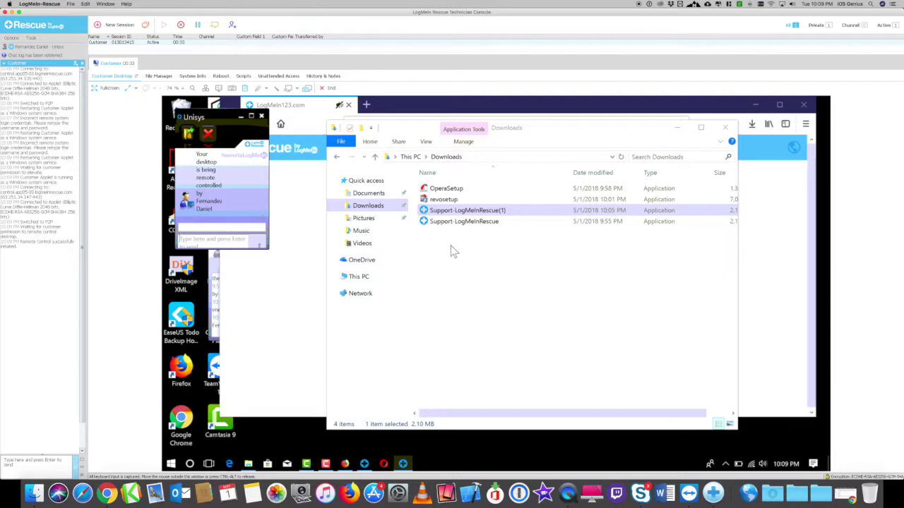
Run revosetup from the remote Downloads folder and answer its Select Setup Language prompt with English.
left_click(449, 246)
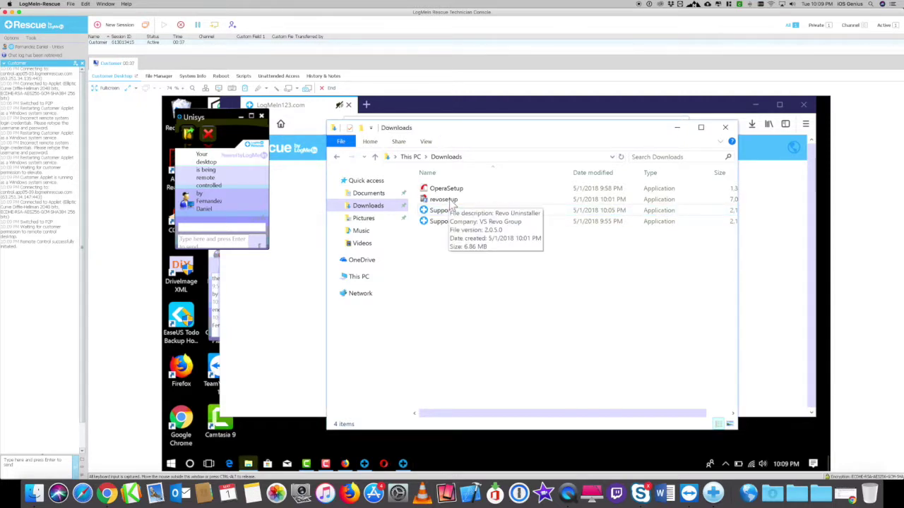
left_click(453, 202)
double_click(453, 203)
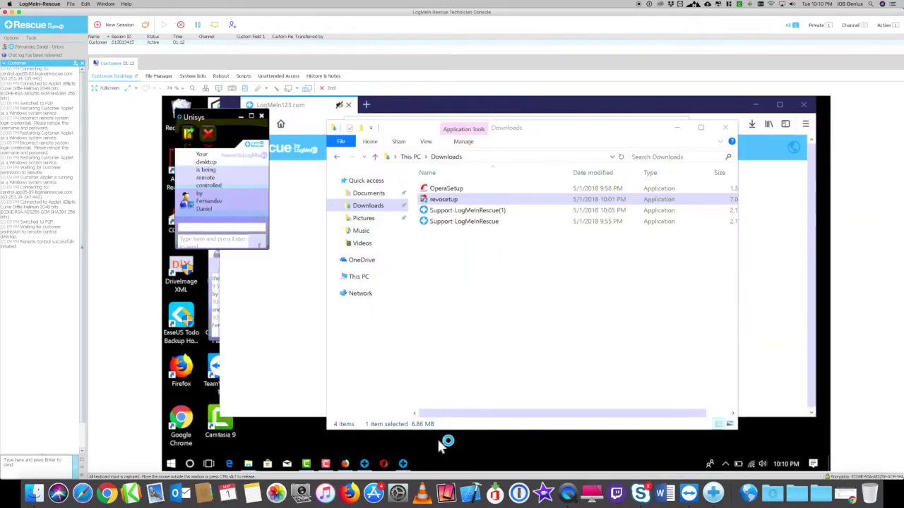
left_click(507, 304)
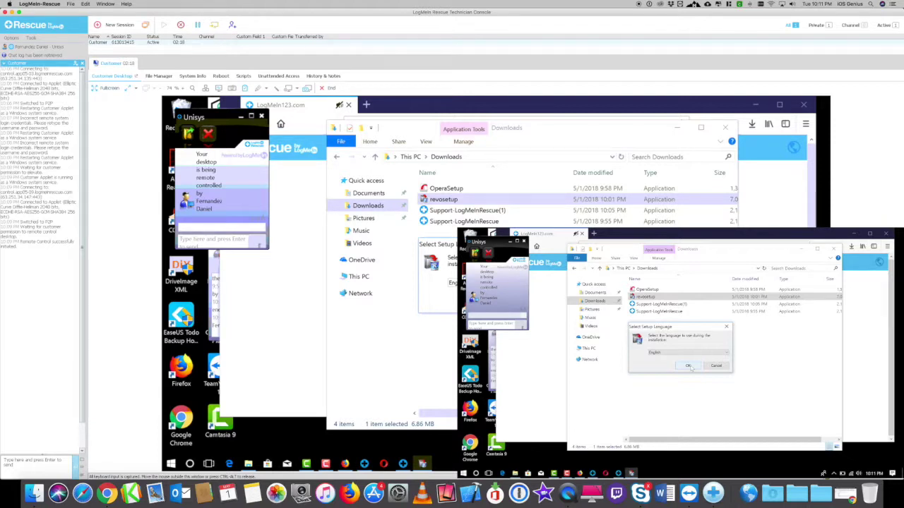
left_click(718, 366)
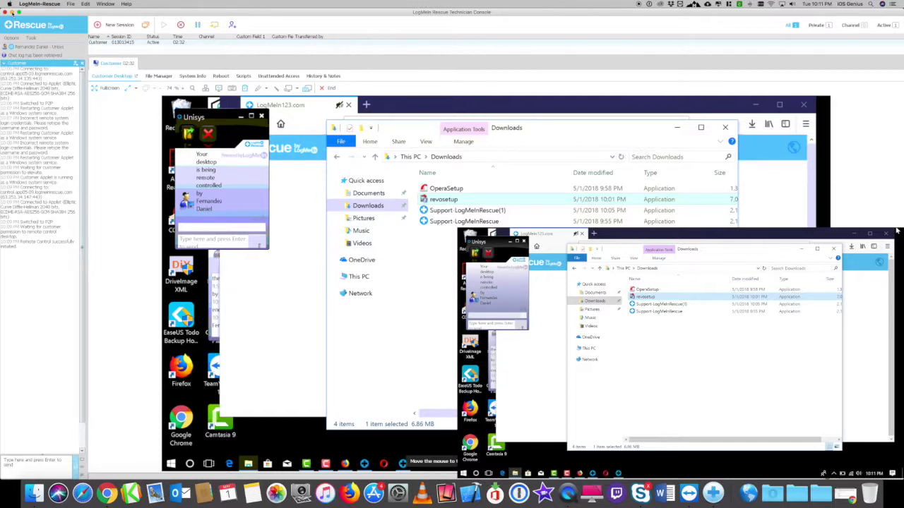
Minimize the Technician Console window to reveal the Mac desktop.
left_click(13, 12)
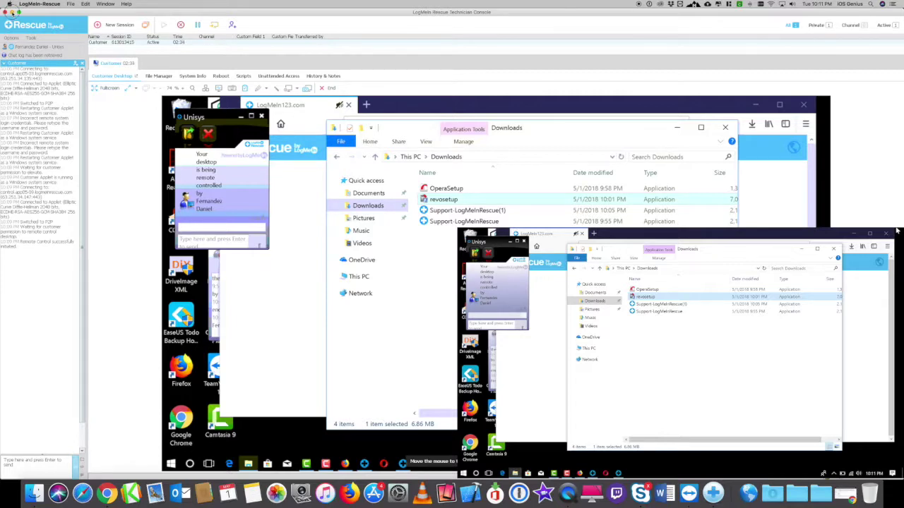